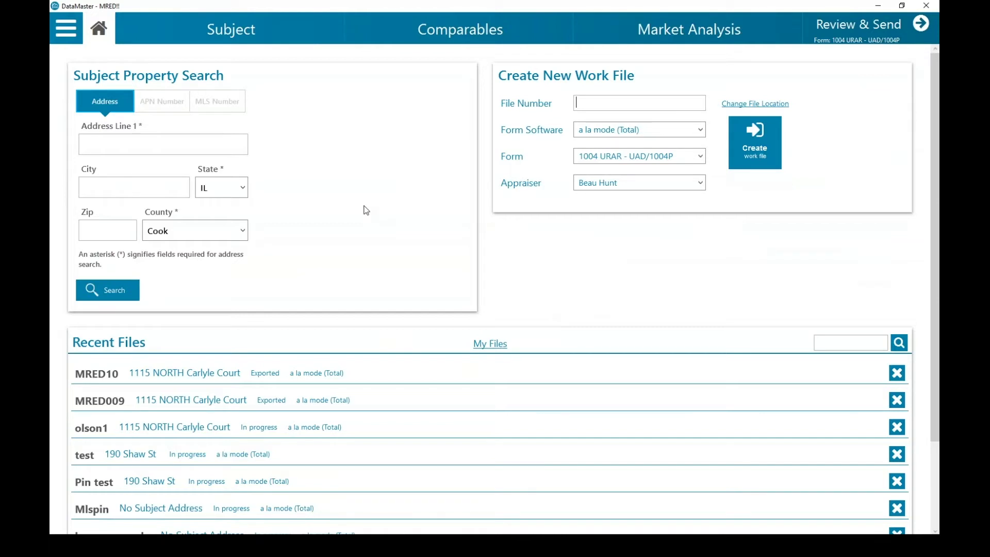
type("MRE")
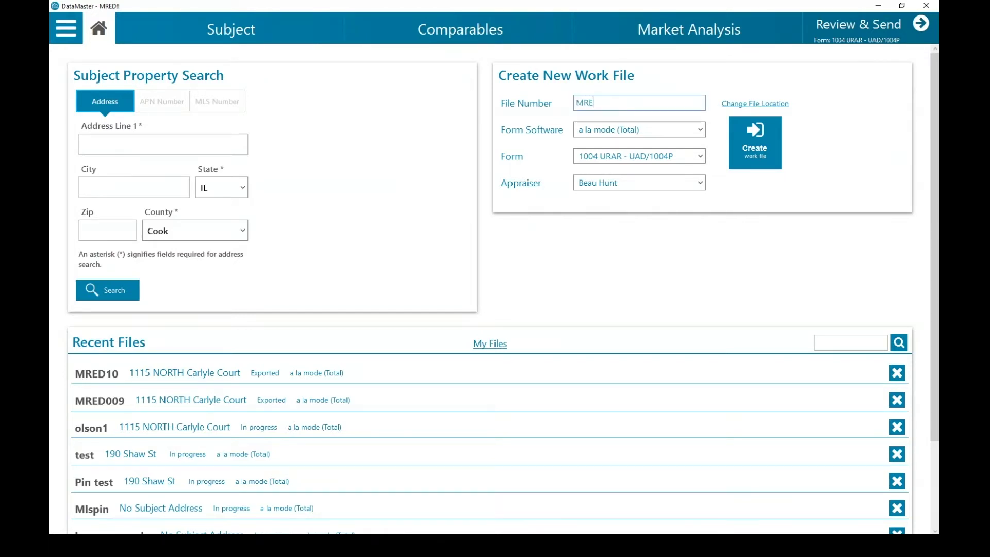
type("D11")
Step: Create work file MRED11 as a 1004 URAR for a la mode (Total)
left_click(754, 142)
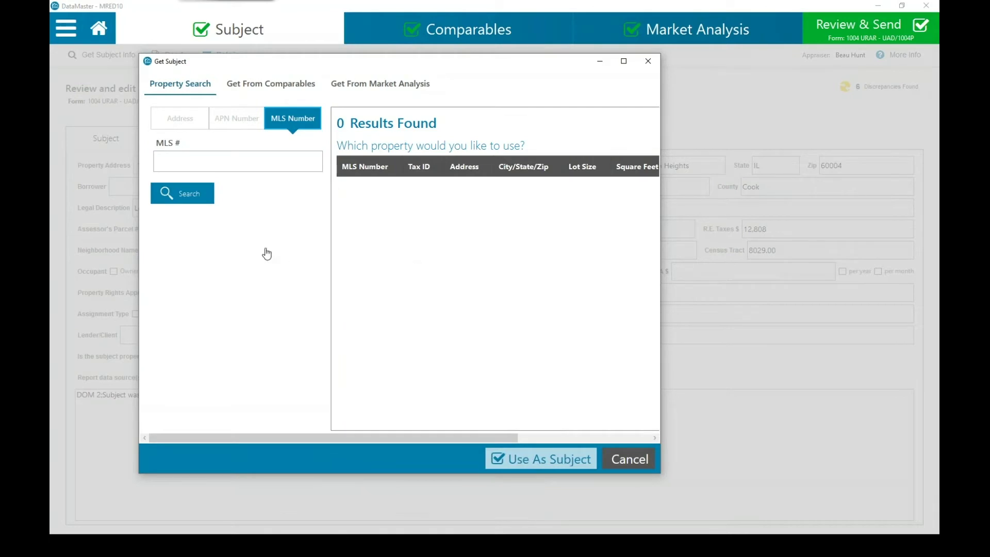
Step: Search for the subject by MLS number 10319685, then cancel back to the subject details
left_click(180, 120)
left_click(225, 128)
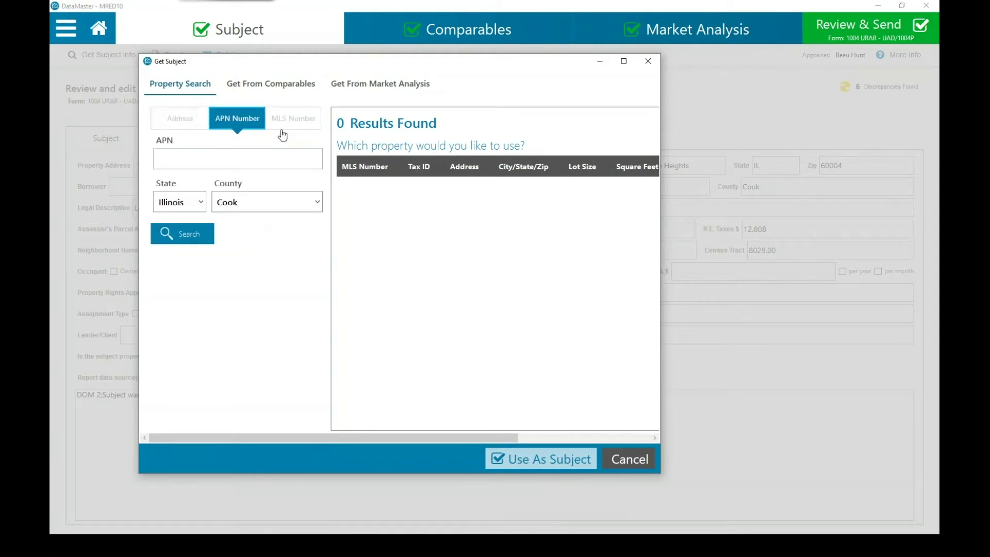
left_click(286, 129)
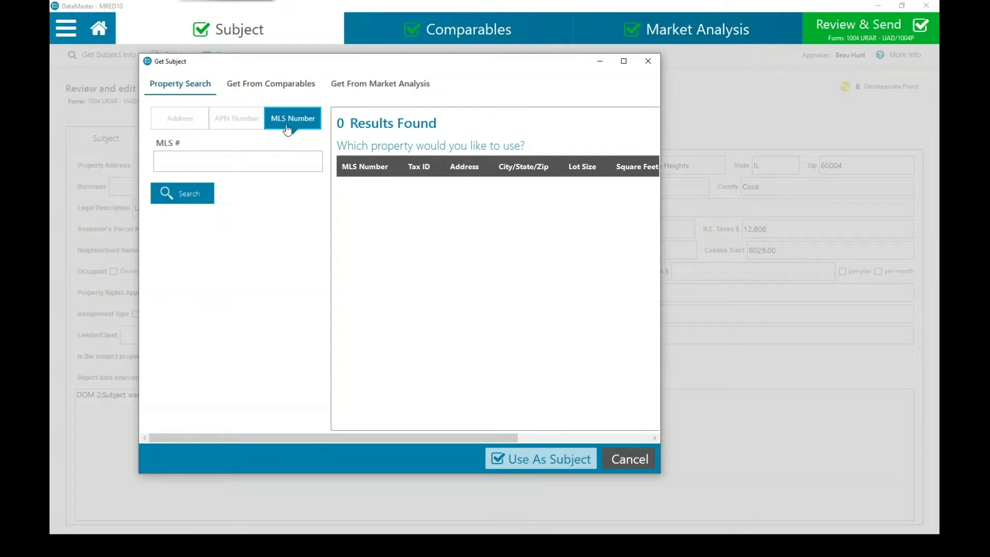
left_click(226, 163)
type("103")
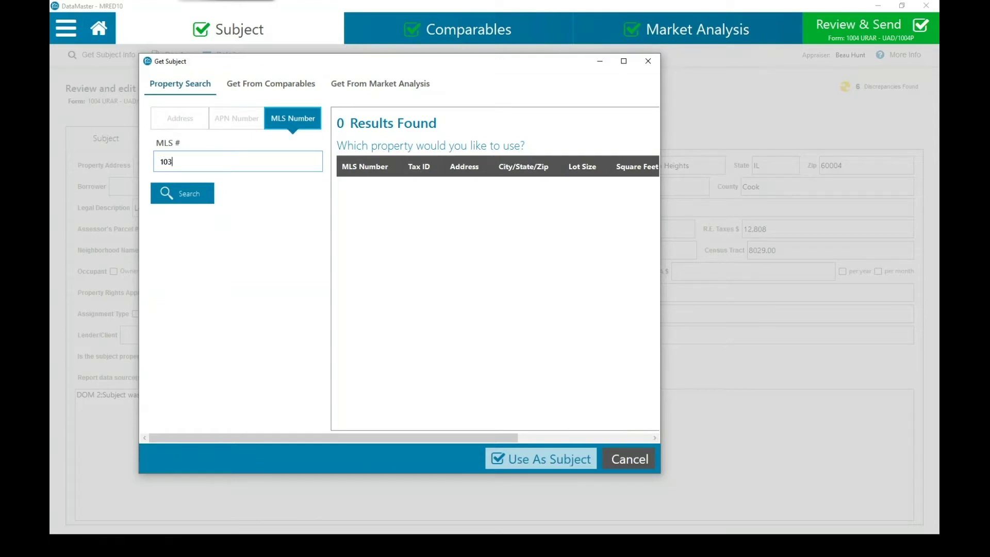
type("19")
type("685")
left_click(177, 201)
left_click(633, 464)
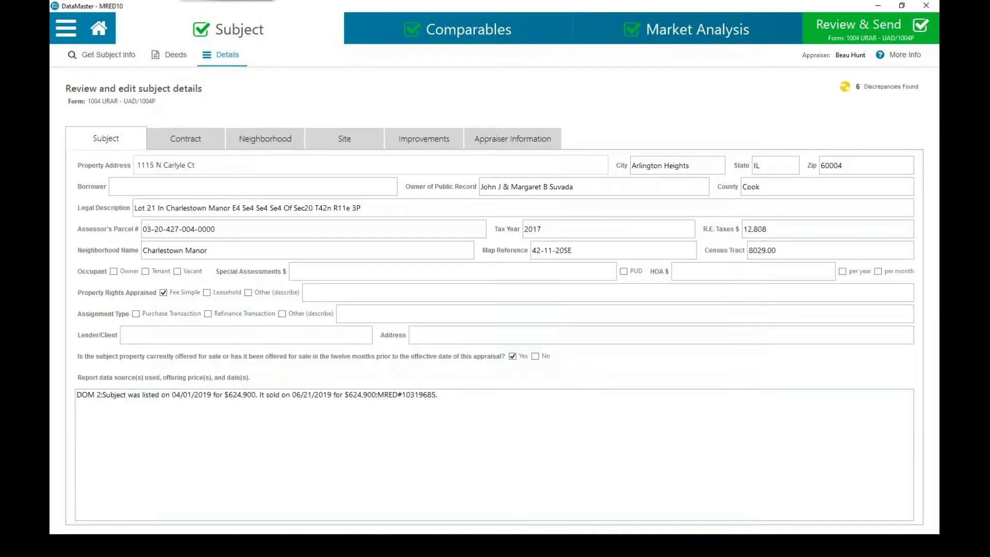
Step: Bring up the Chrome MRED Search Listings page with 51 Arlington Heights matches
left_click(352, 488)
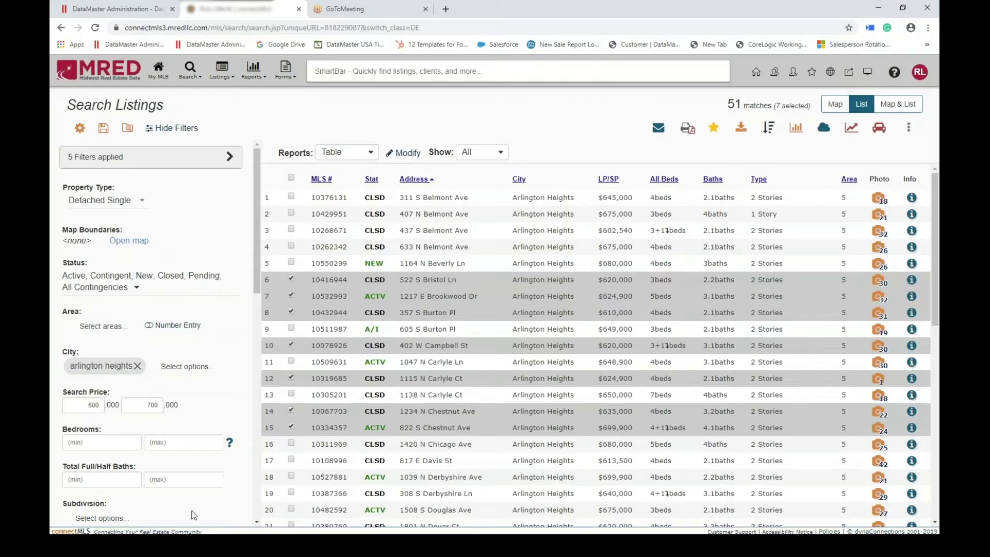
left_click(292, 279)
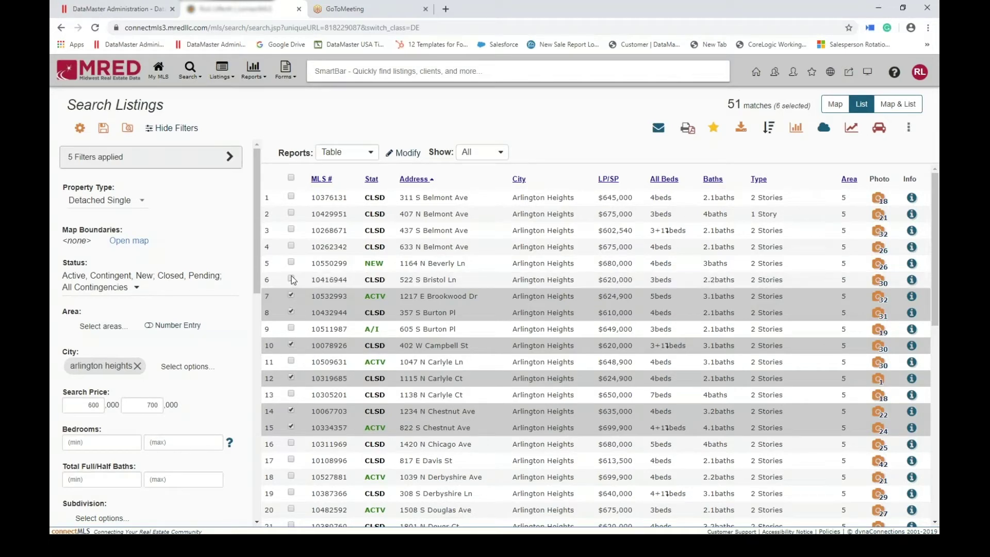
left_click(292, 279)
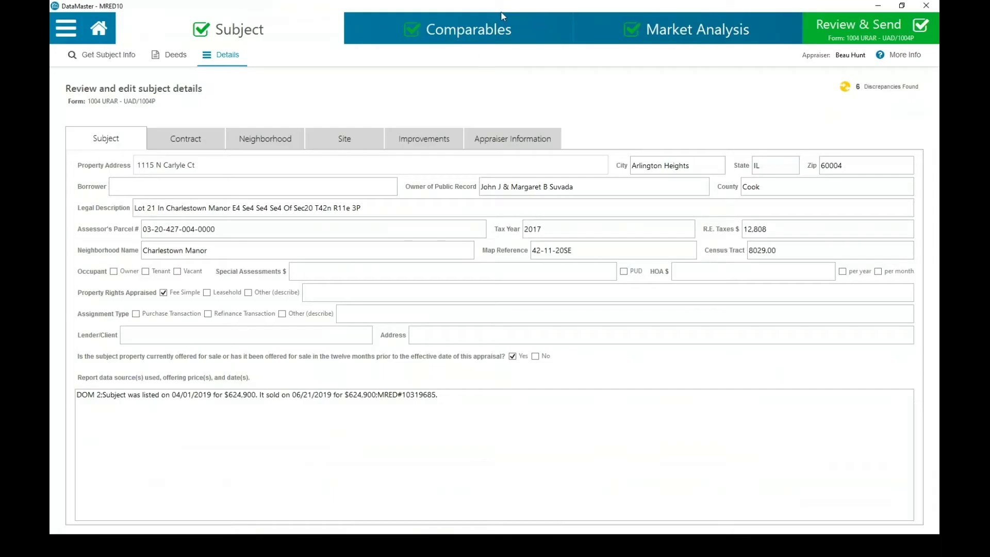
Step: Show the six-comparable sales grid, Comp 1's deed records, and its photo gallery
left_click(495, 30)
mouse_move(89, 124)
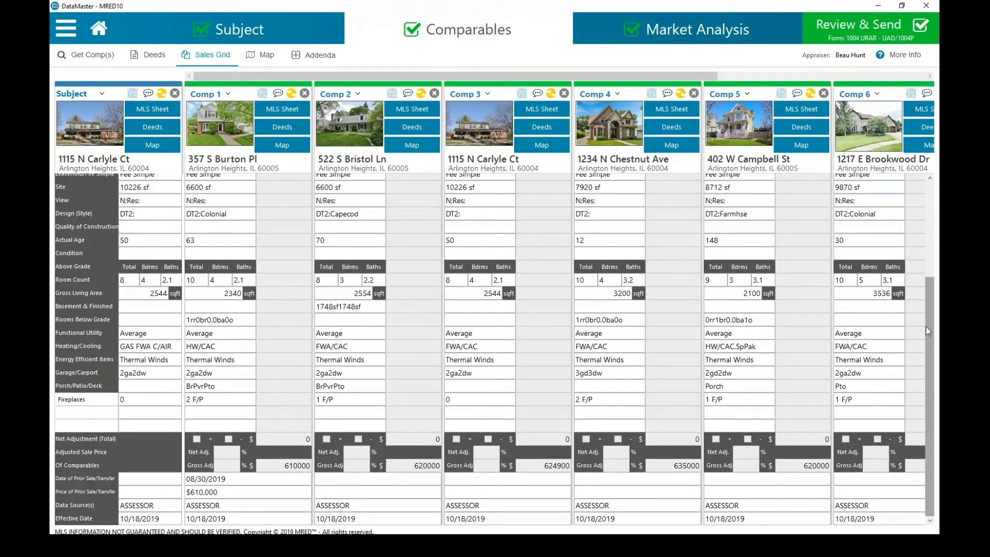
scroll(917, 236, "up", 1)
scroll(916, 236, "up", 3)
scroll(916, 236, "up", 2)
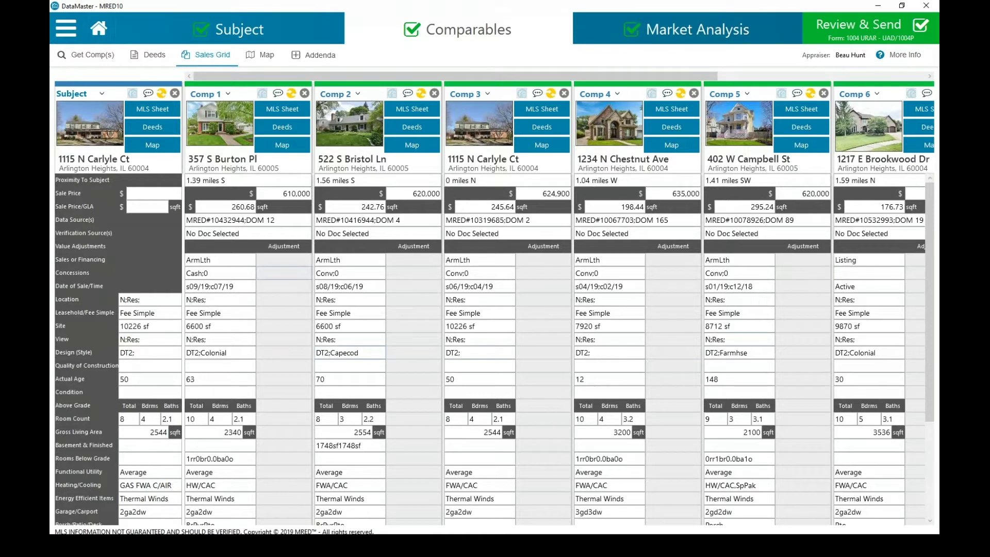
left_click(285, 135)
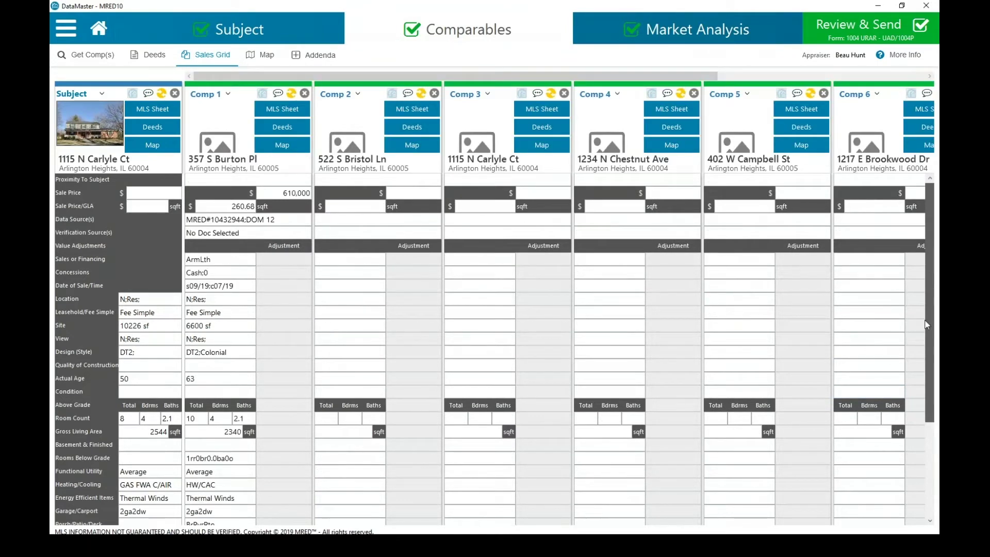
scroll(495, 348, "down", 3)
scroll(197, 478, "down", 2)
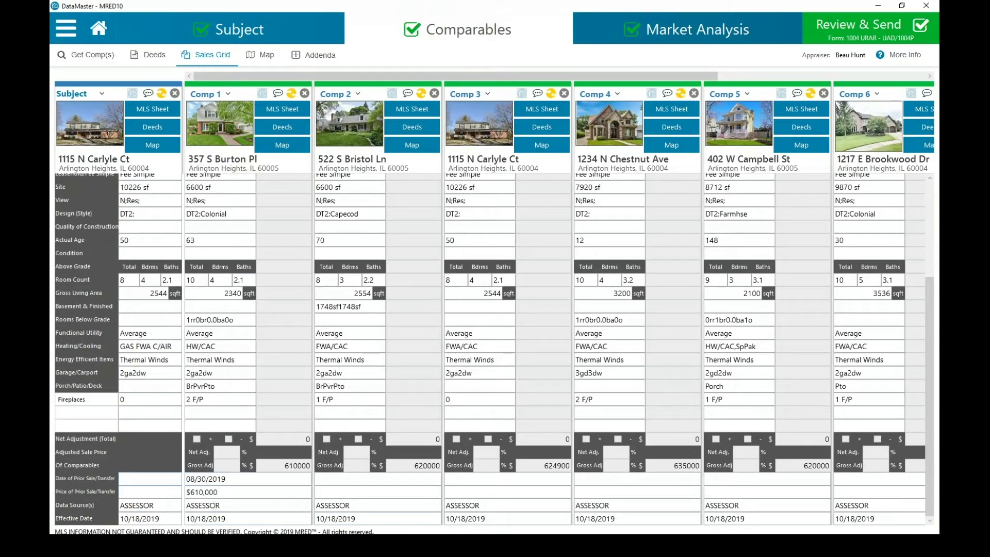
left_click(221, 128)
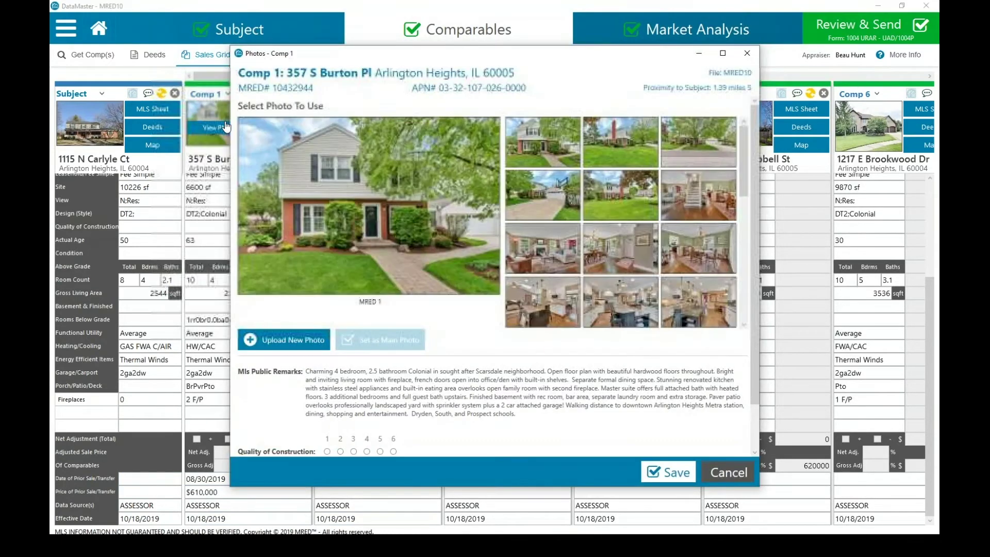
Step: Preview Comp 1's exterior, dining room and kitchen photos
left_click(611, 192)
left_click(682, 196)
left_click(693, 251)
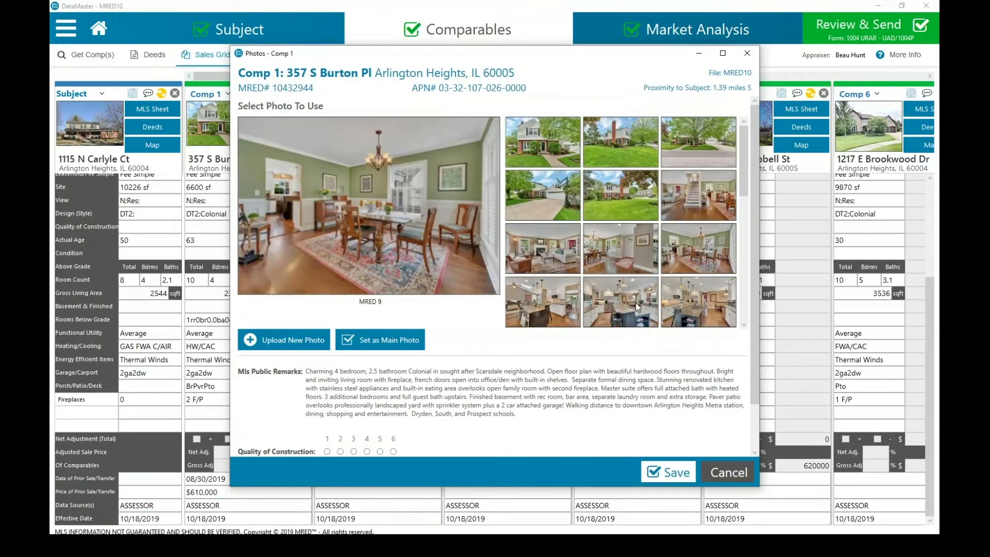
left_click(636, 307)
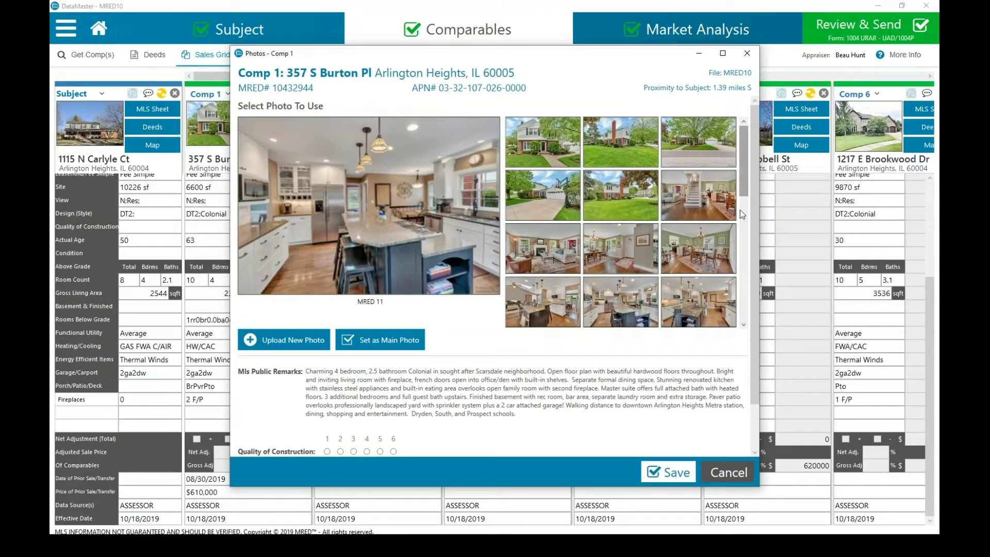
scroll(740, 209, "down", 3)
scroll(759, 251, "down", 1)
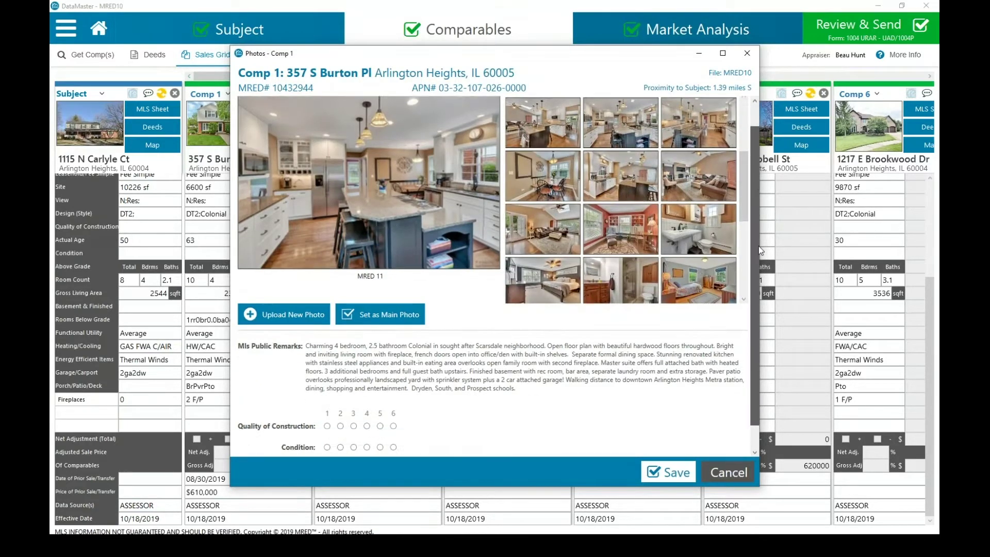
scroll(759, 250, "down", 1)
Step: Save Comp 1's Q4 quality and C4 condition ratings and bring up its location map
left_click(367, 404)
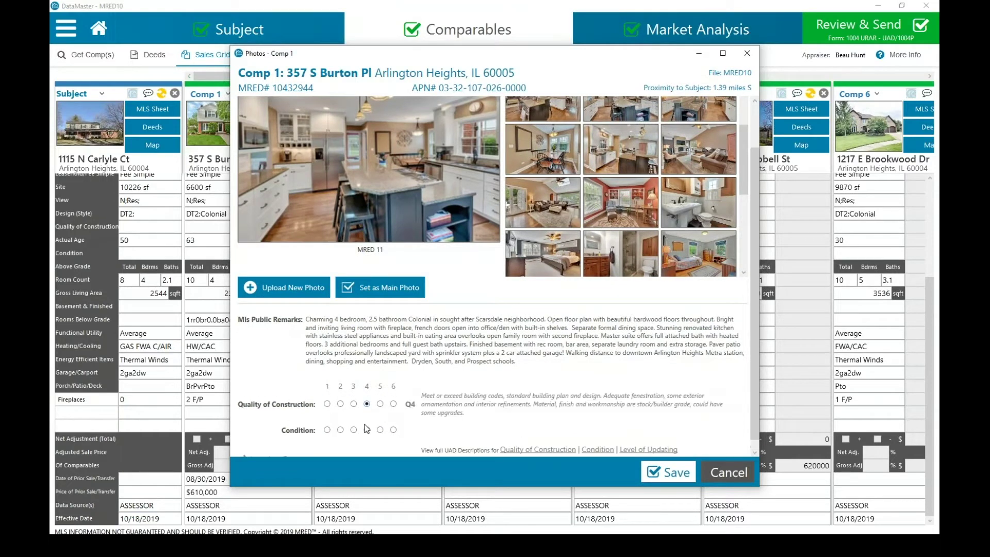
left_click(367, 429)
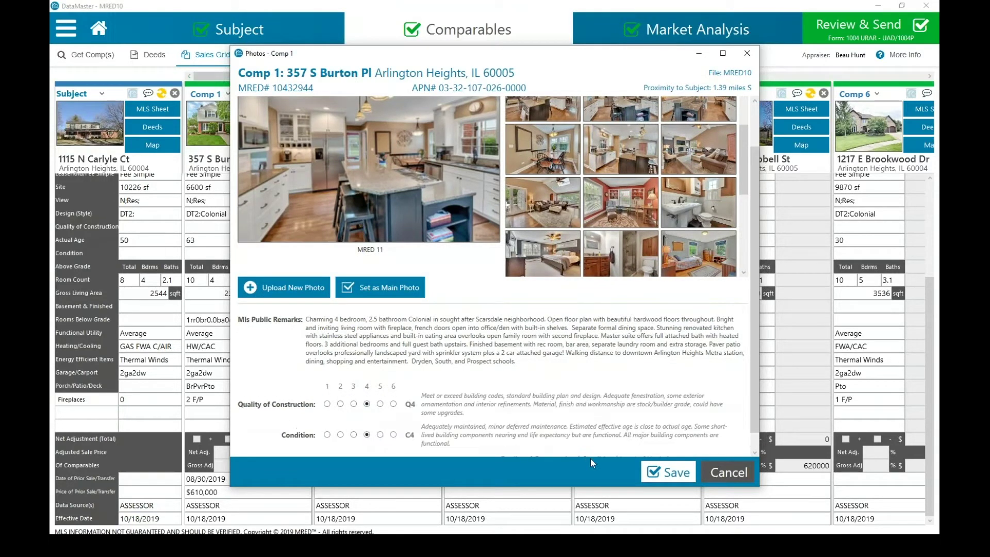
left_click(667, 471)
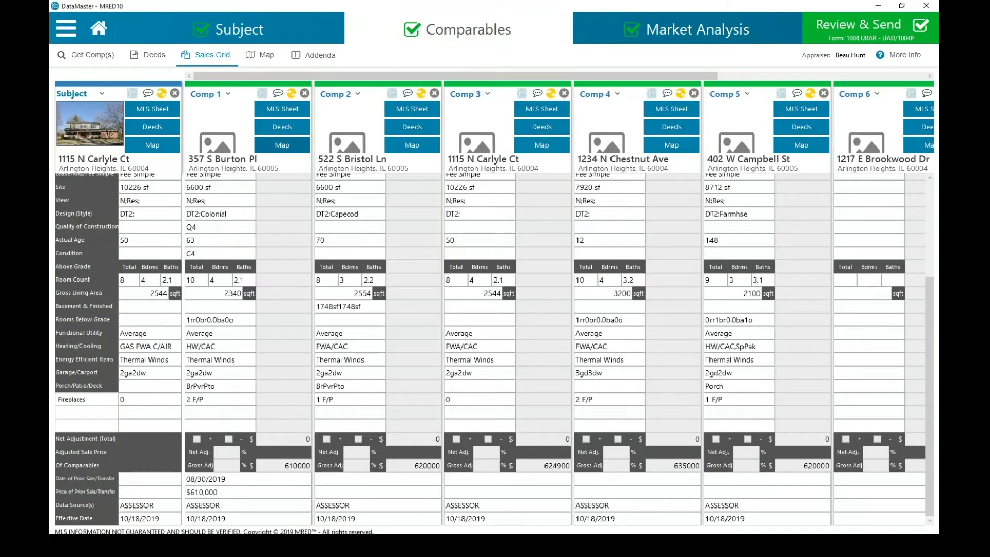
left_click(282, 145)
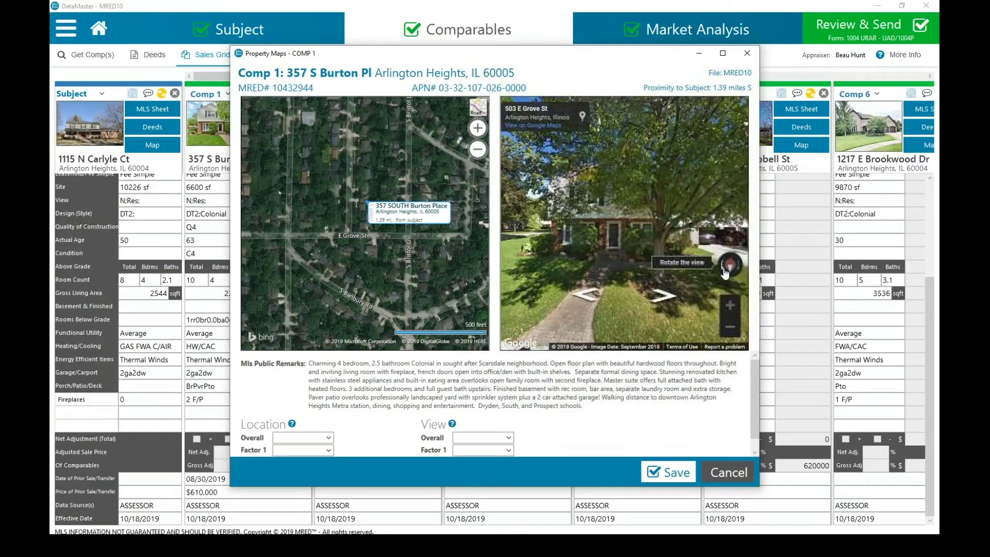
Step: Close Comp 1's property map and return to the MRED listing search
key("Escape")
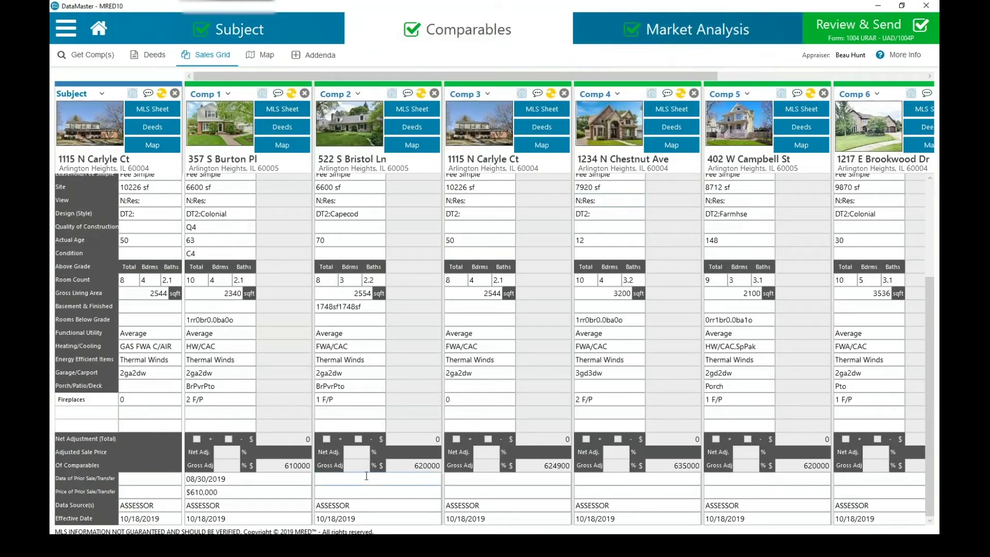
key("alt+Tab")
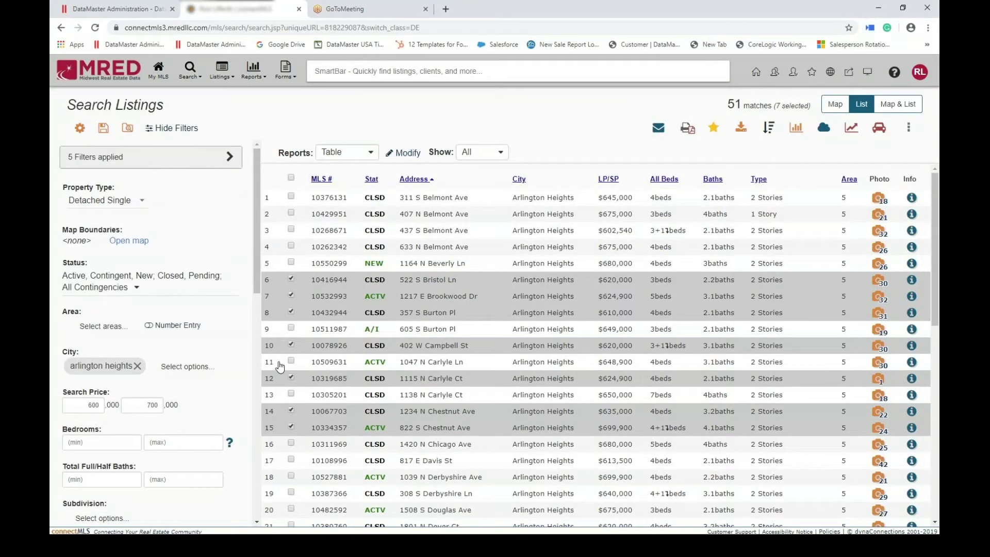
Step: Select all 51 listings and bring up the market conditions analysis report
left_click(292, 178)
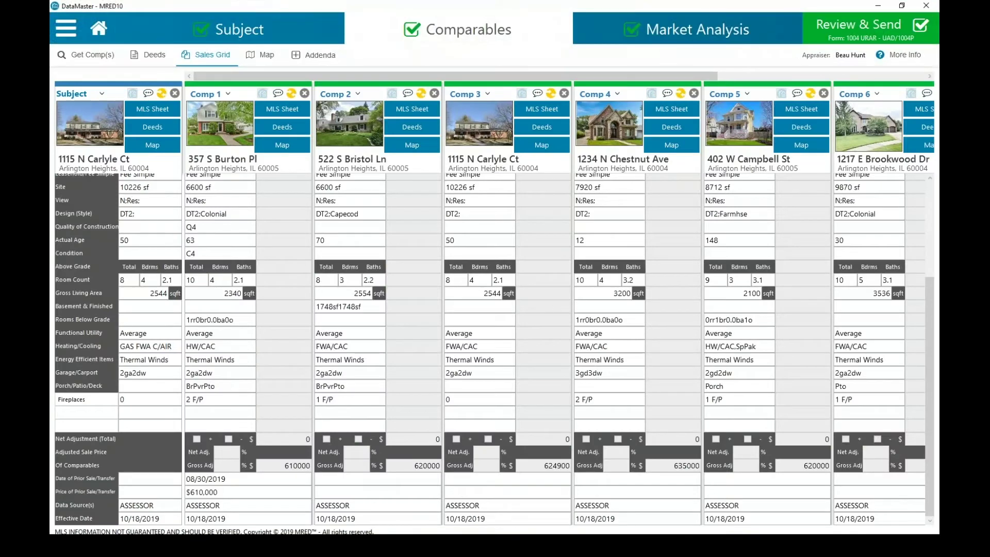
left_click(661, 26)
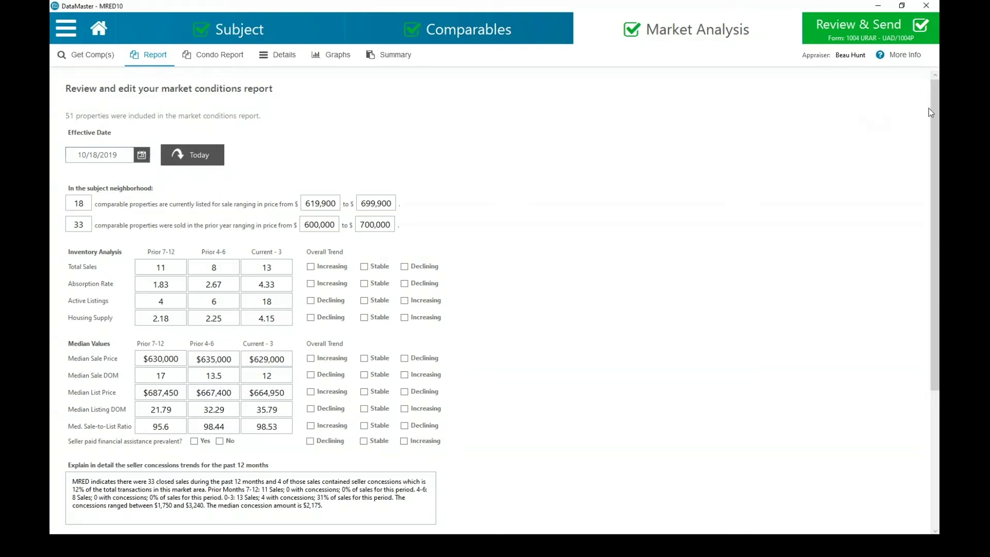
scroll(932, 109, "down", 3)
scroll(932, 109, "down", 3)
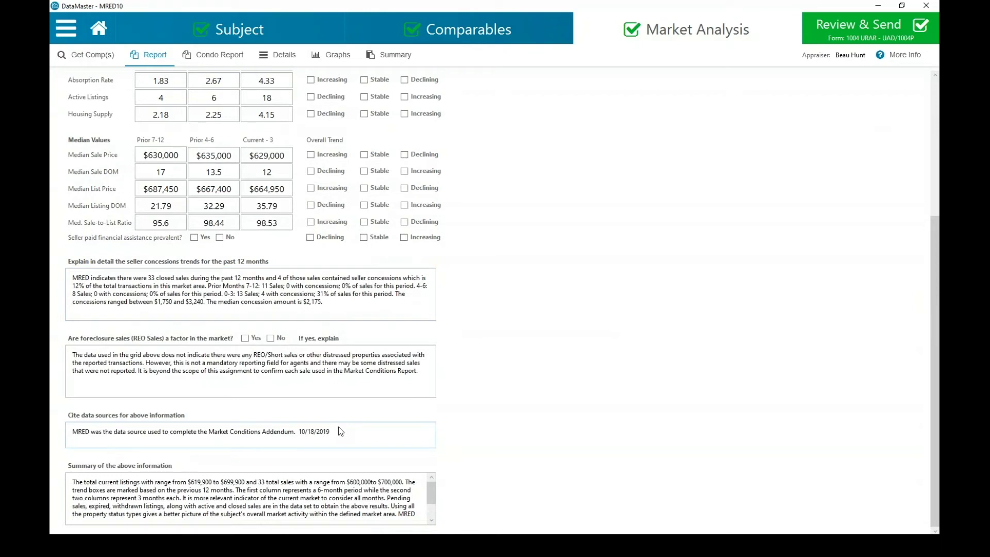
Step: Leave the 51-property market report for the Comparables sales grid
left_click(523, 43)
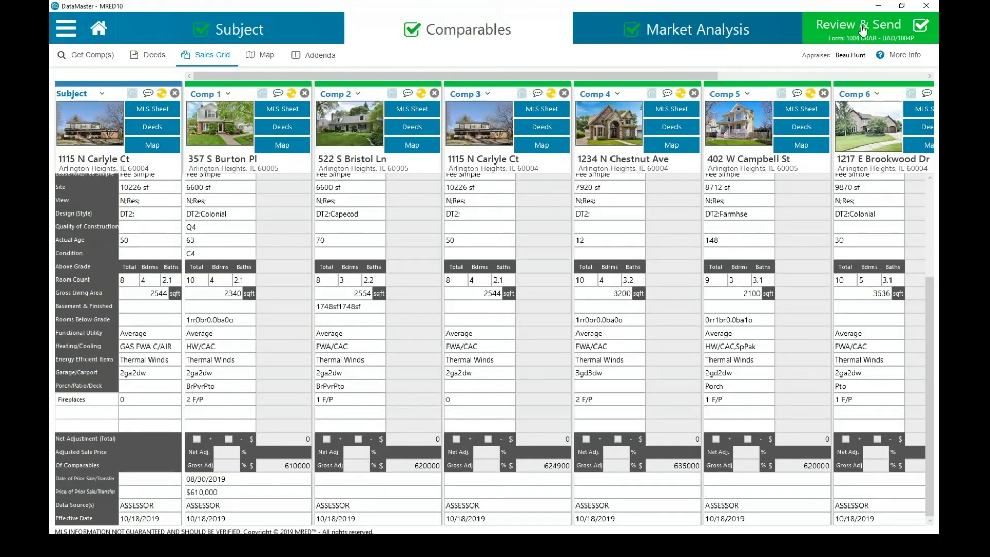
left_click(862, 28)
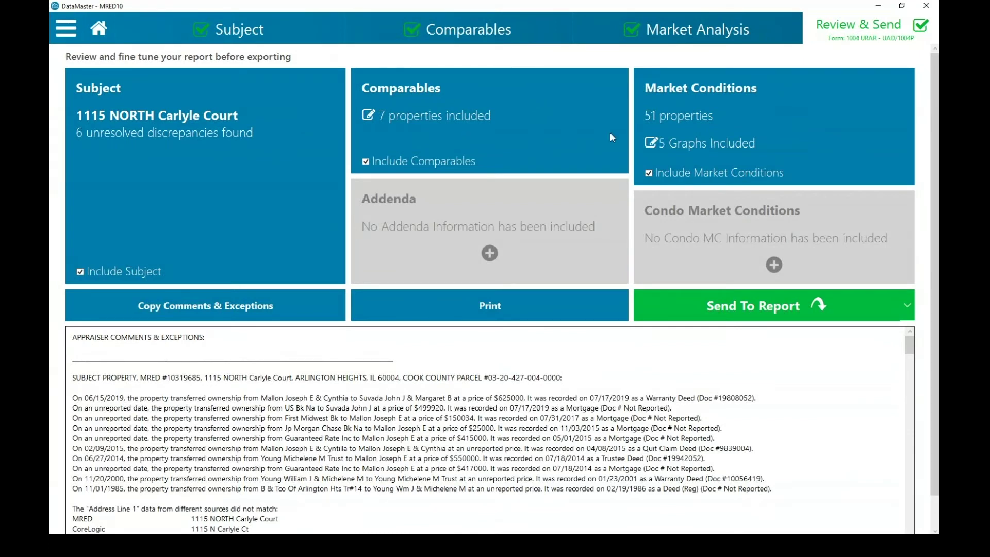
left_click(712, 310)
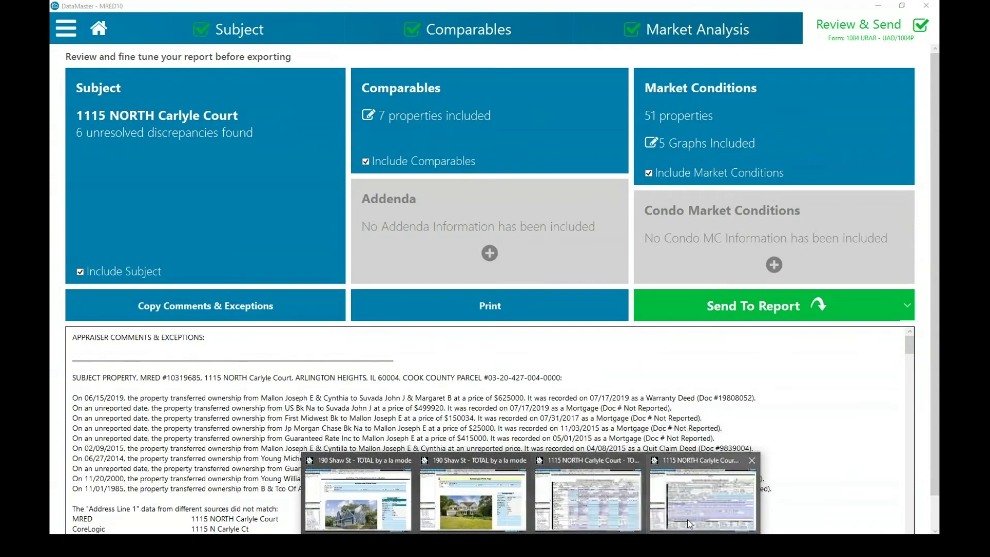
left_click(706, 487)
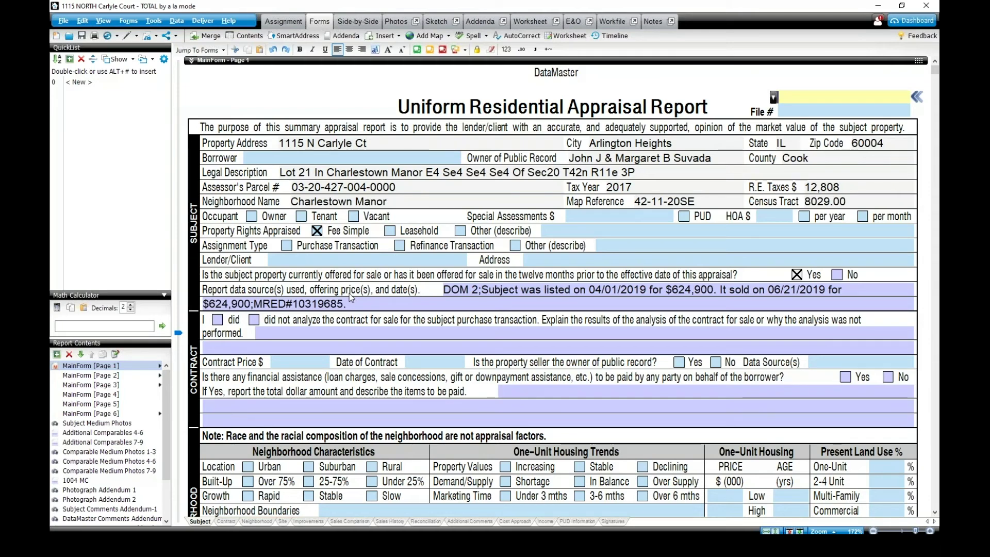
Step: Review comparable sales 1–3 on MainForm Page 2 and comps 4–6, then show the 1004MC addendum
left_click(136, 375)
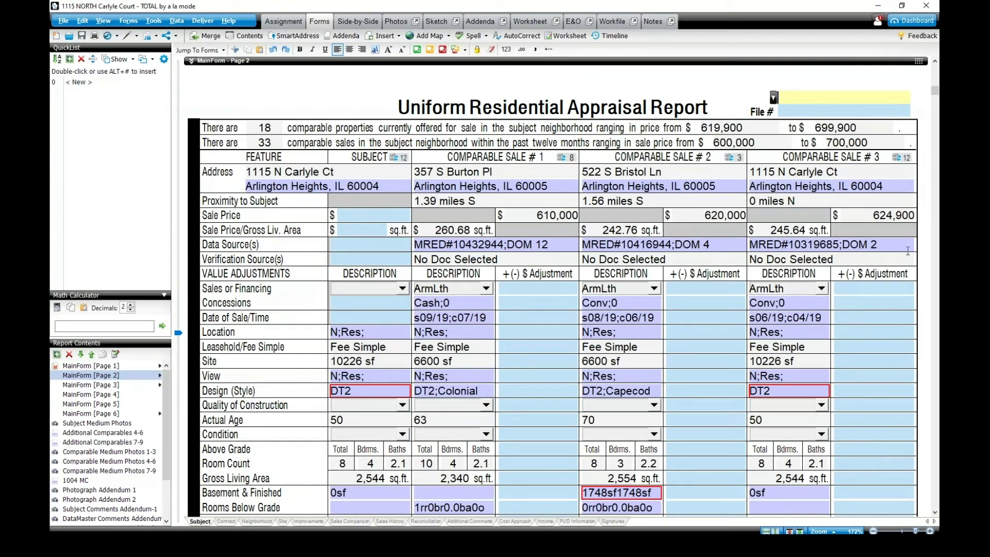
left_click(935, 513)
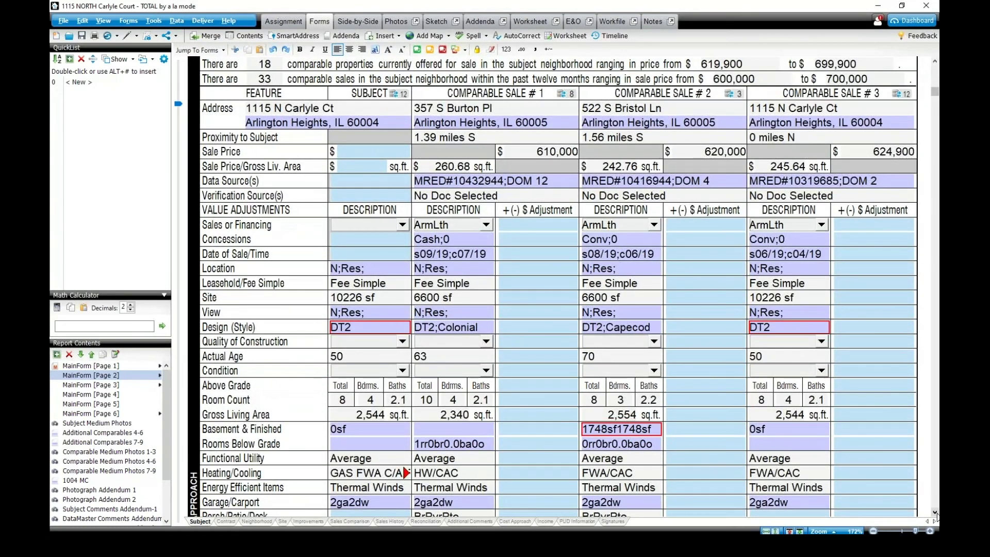
left_click(935, 513)
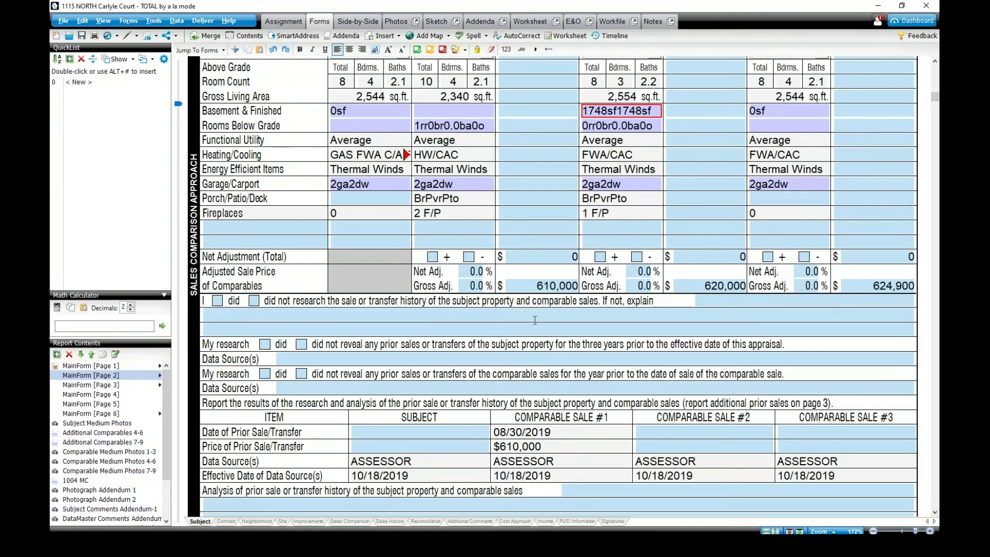
scroll(860, 139, "up", 1)
scroll(861, 140, "up", 1)
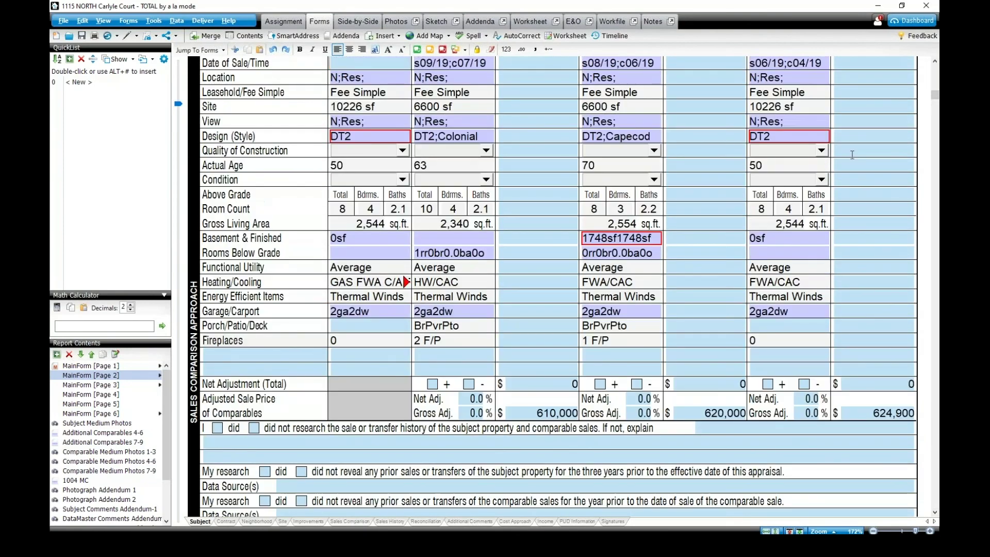
scroll(859, 143, "up", 1)
scroll(851, 155, "up", 1)
scroll(851, 155, "up", 1)
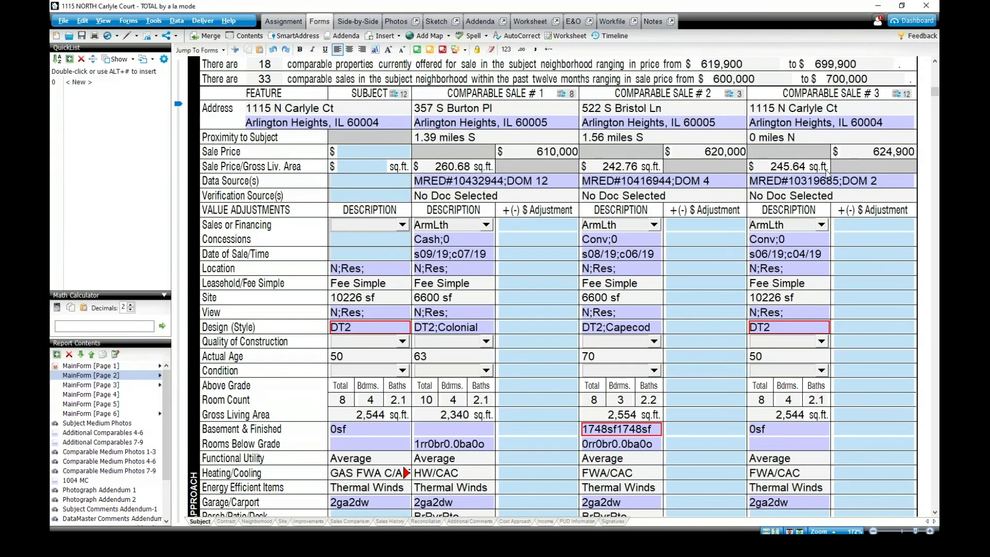
left_click(138, 433)
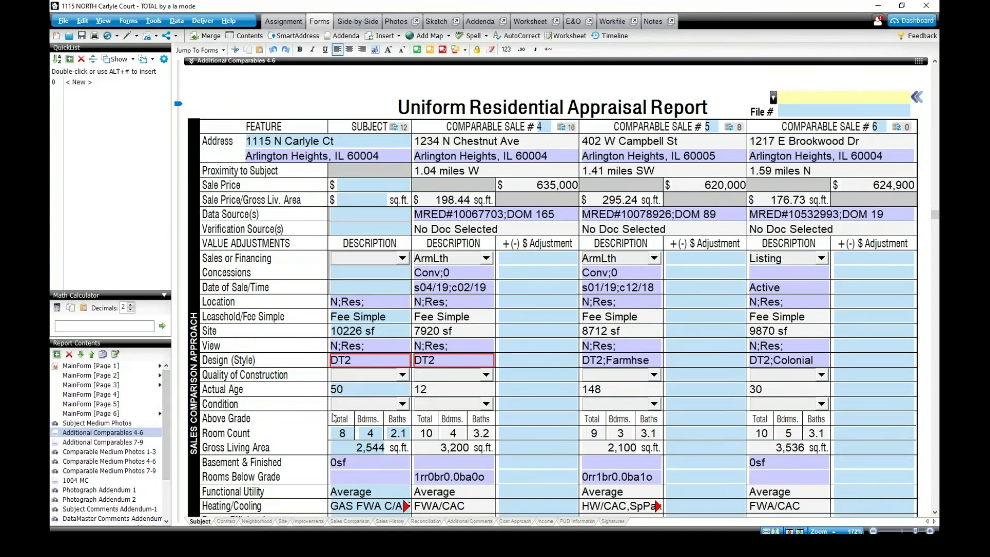
left_click(140, 480)
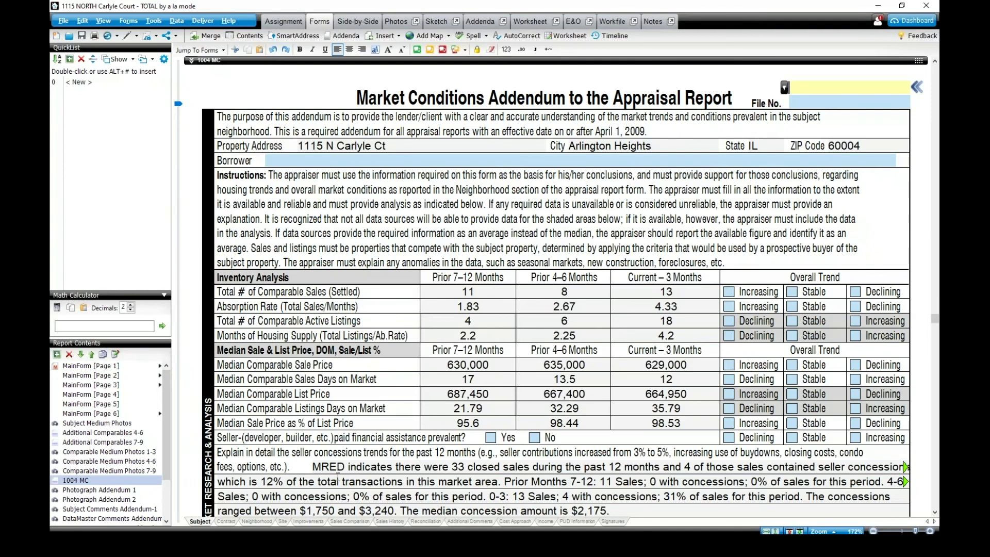
scroll(340, 468, "down", 3)
scroll(345, 465, "down", 1)
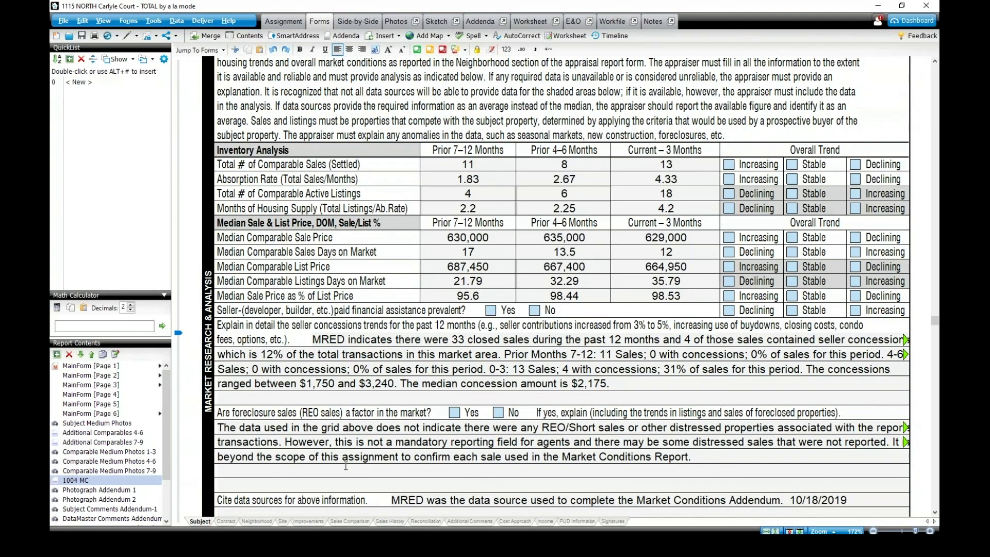
scroll(345, 466, "down", 2)
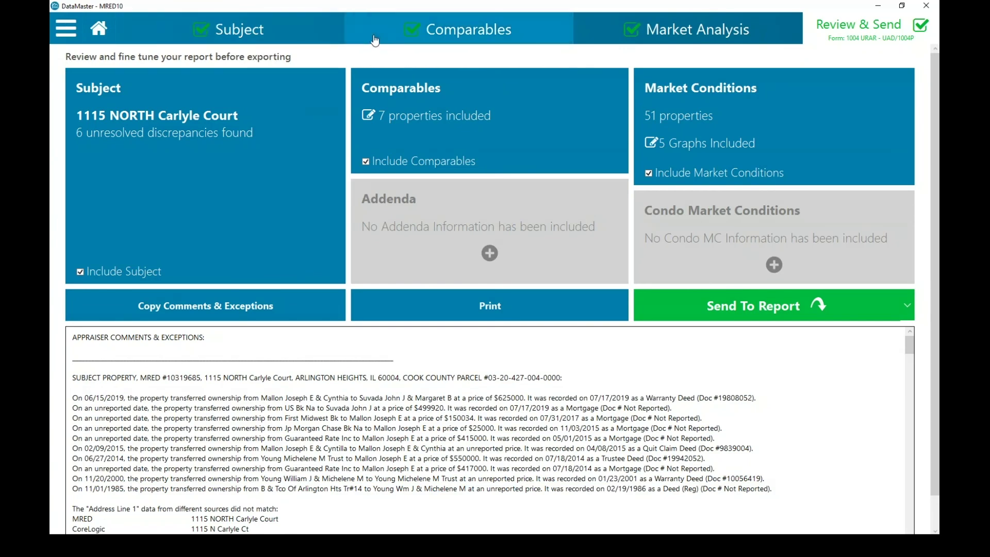
Step: Glance at DataMaster's Comparables sales grid, then return to MainForm Page 1 in TOTAL
left_click(374, 41)
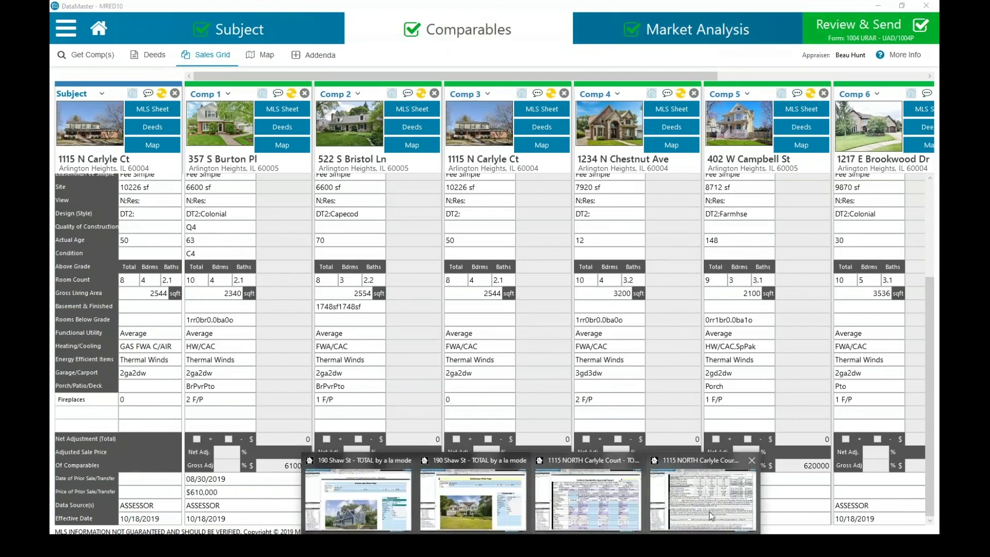
left_click(588, 495)
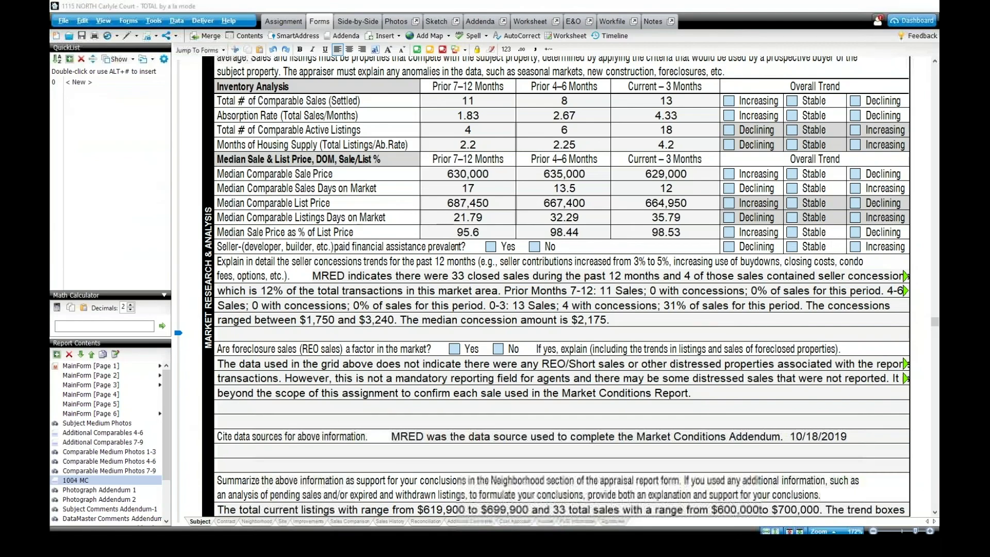
left_click(128, 367)
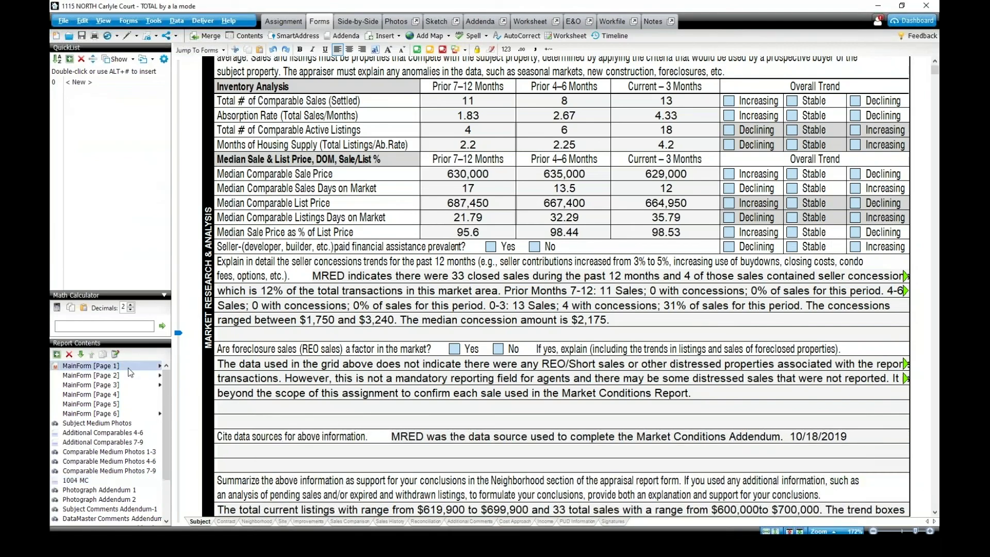